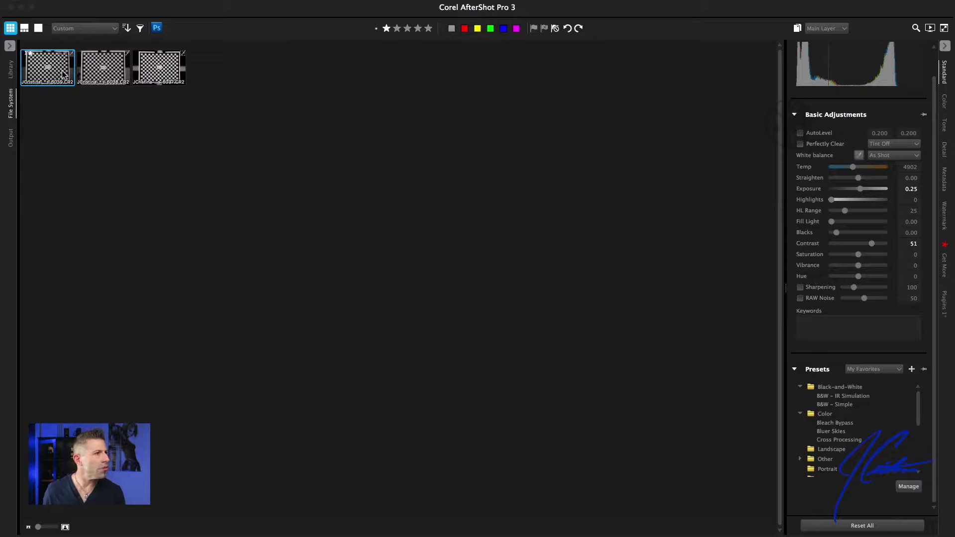
Step: Open the second checkerboard chart photo in single-image view
click(117, 74)
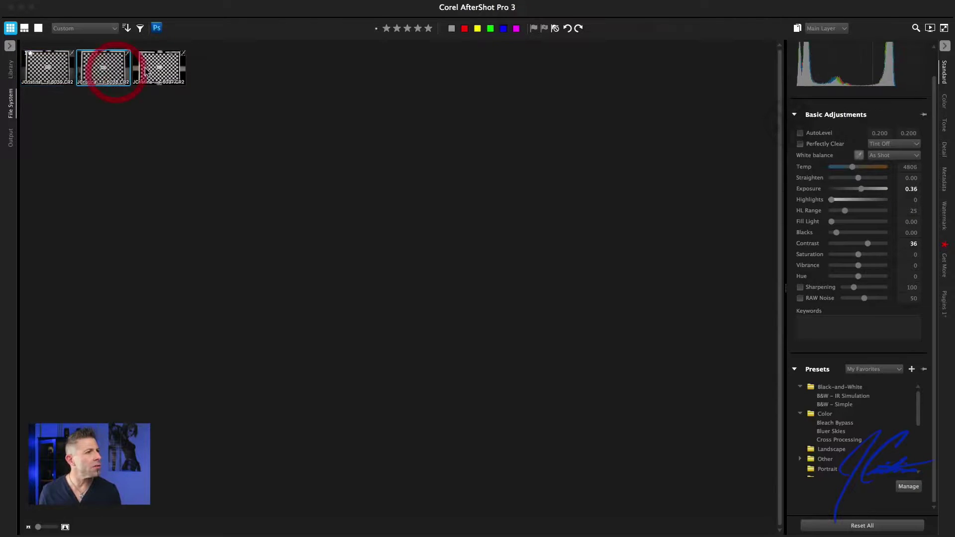
double_click(57, 74)
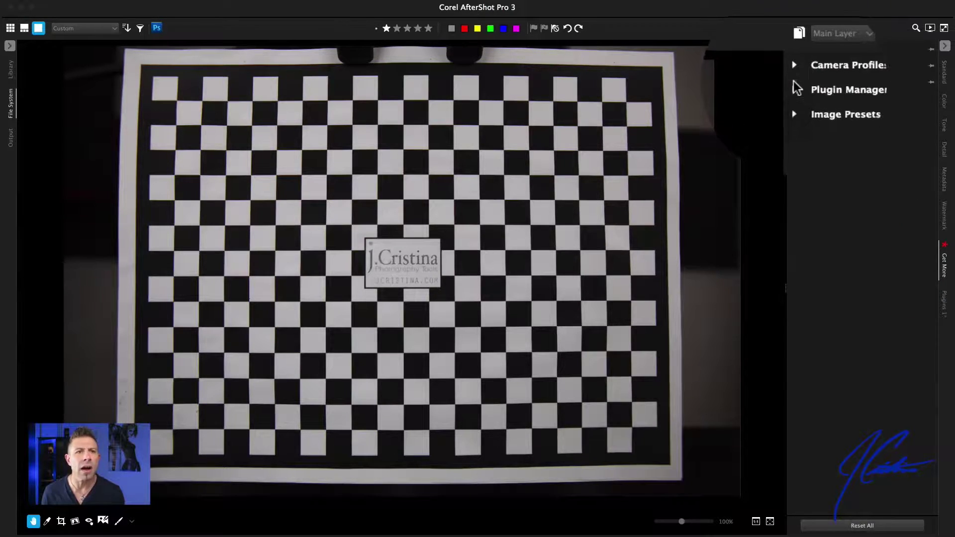
Step: Show the installed plugins list: Grid, Black and White Plugin and Color Equalizer
click(794, 79)
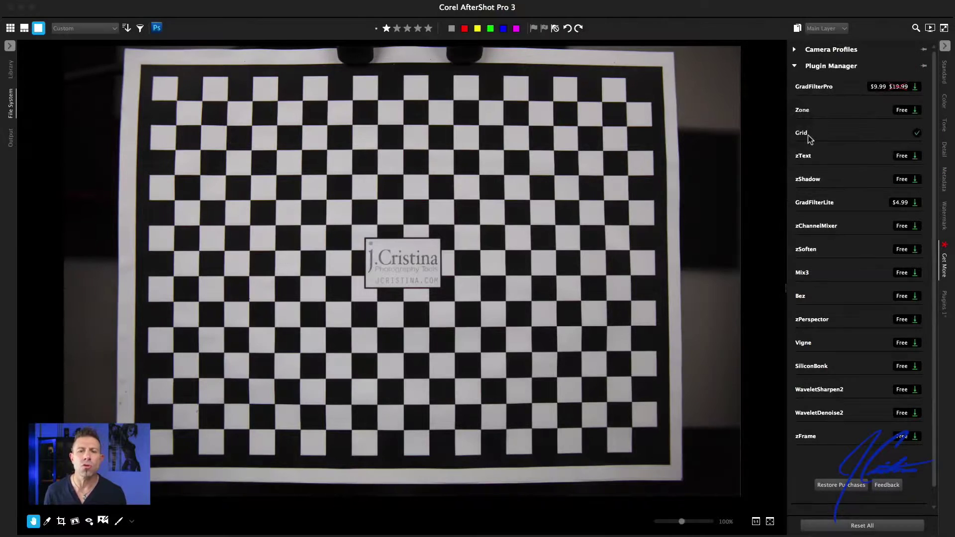
click(945, 302)
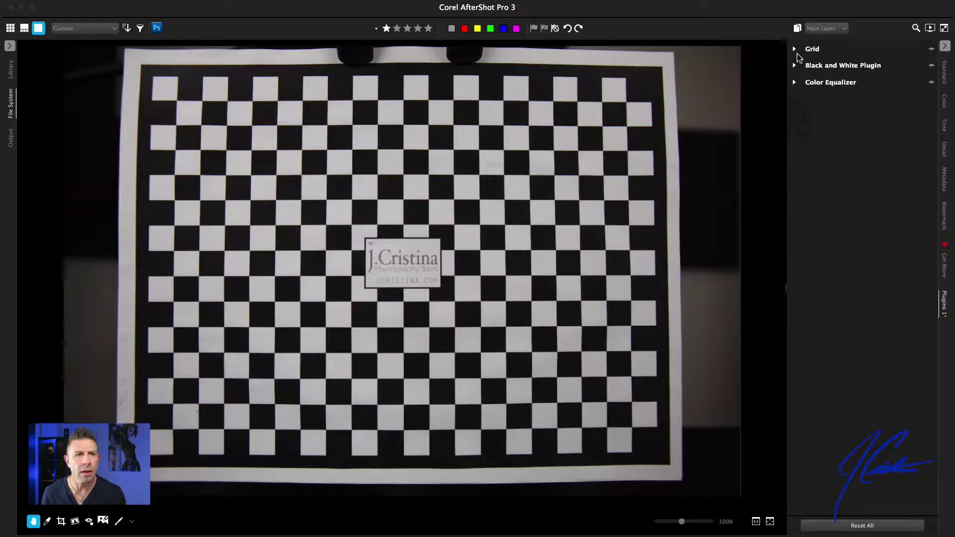
Step: Overlay golden-section grid lines on the chart after trying thirds and square grid
click(795, 49)
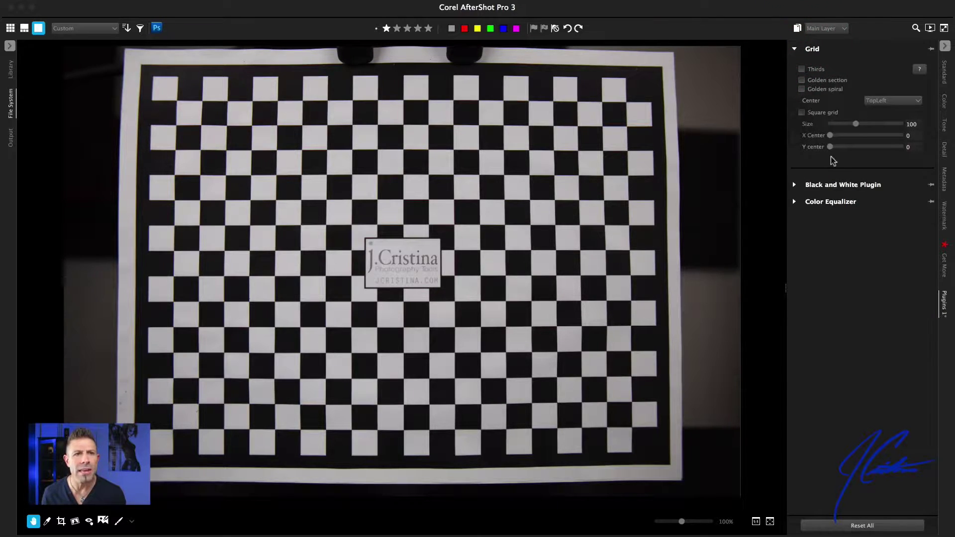
click(802, 69)
click(802, 80)
click(802, 112)
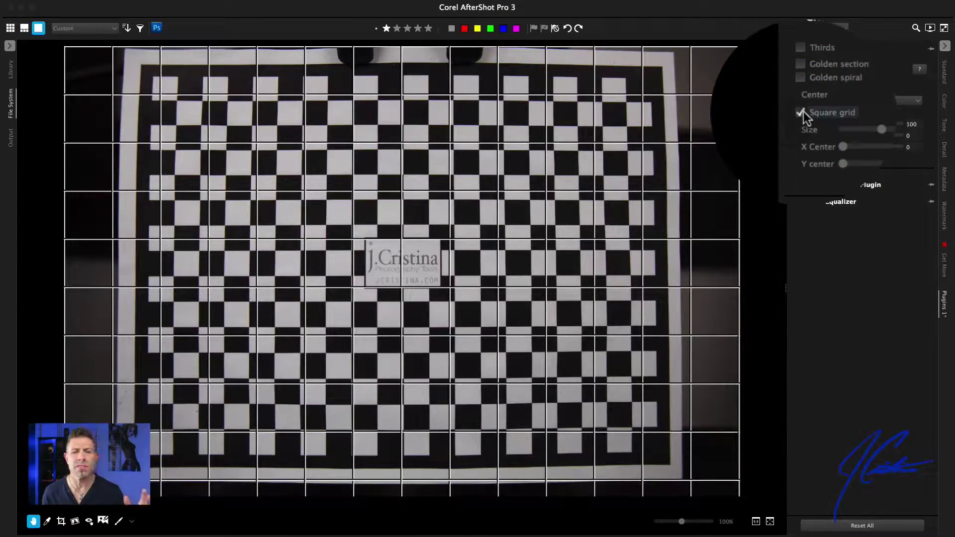
click(802, 78)
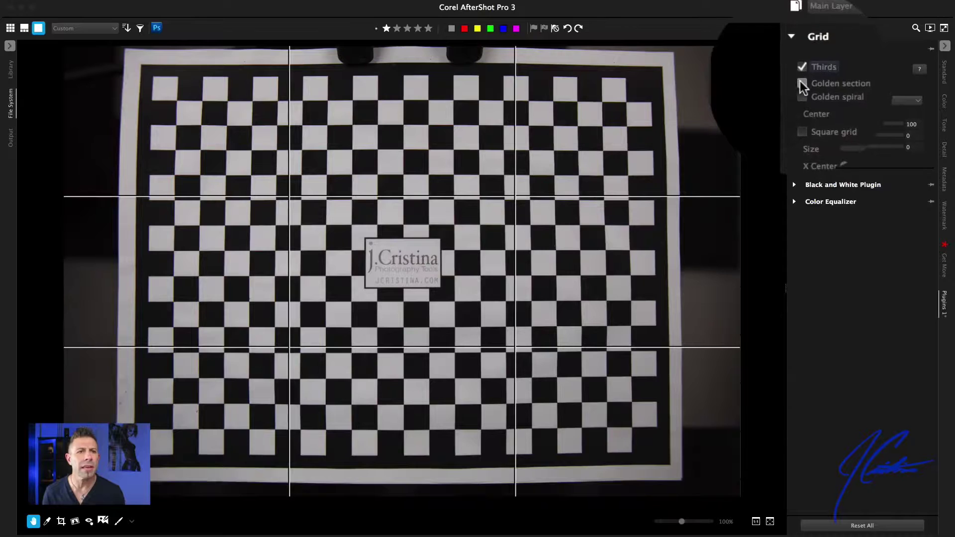
click(802, 83)
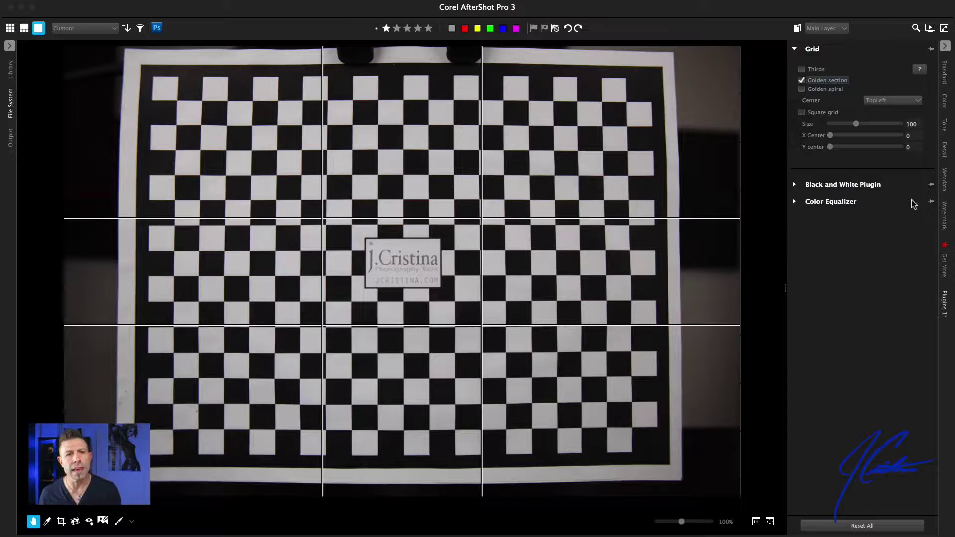
click(946, 151)
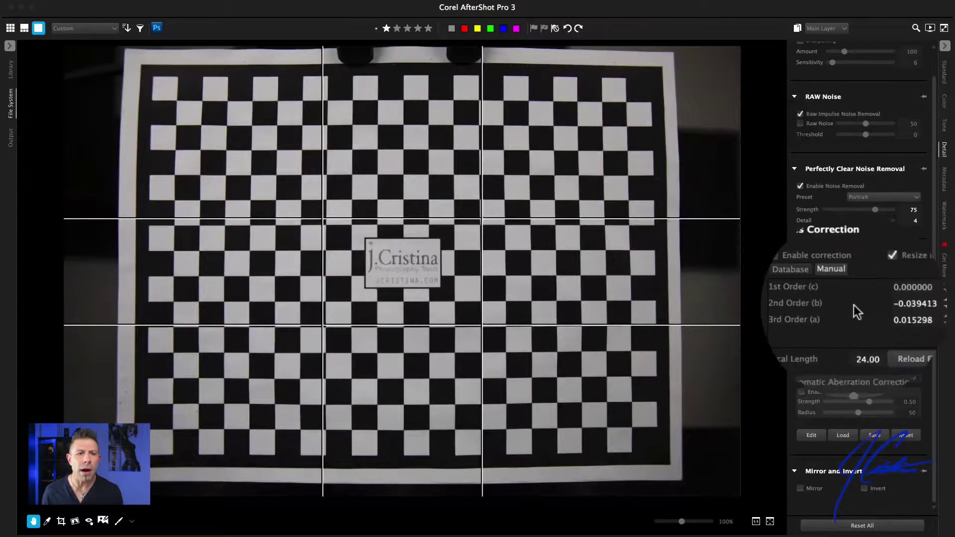
Step: Enable lens-database correction on the chart, toggling it off and on to compare
click(813, 282)
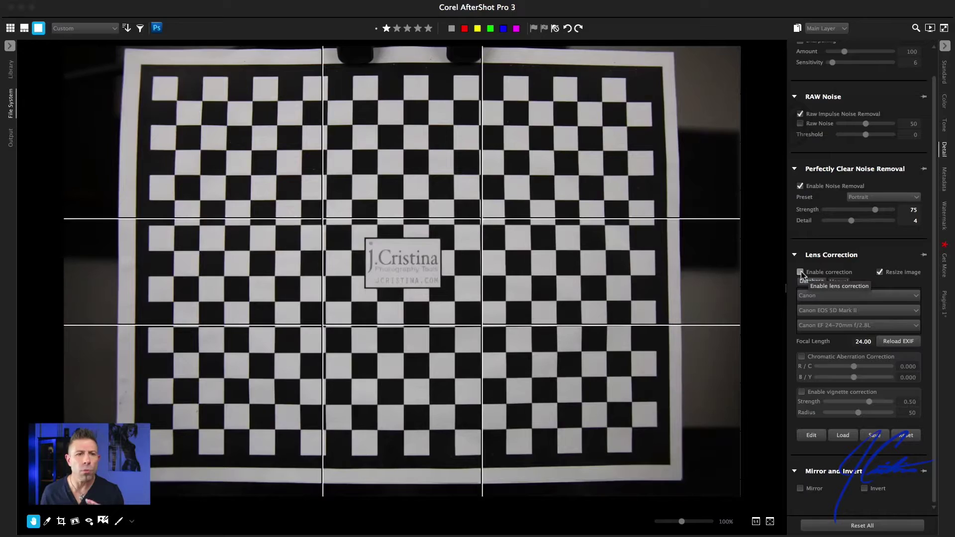
click(801, 272)
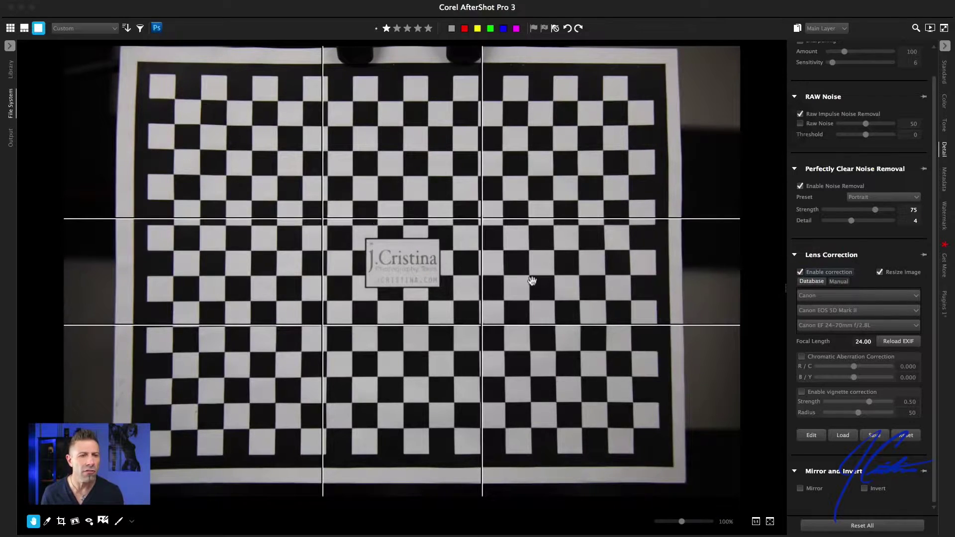
click(800, 273)
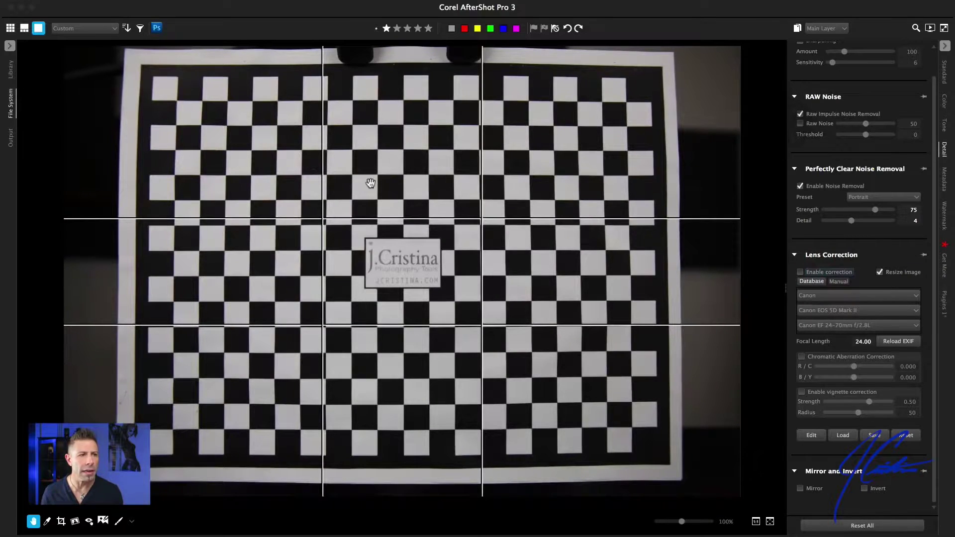
click(800, 272)
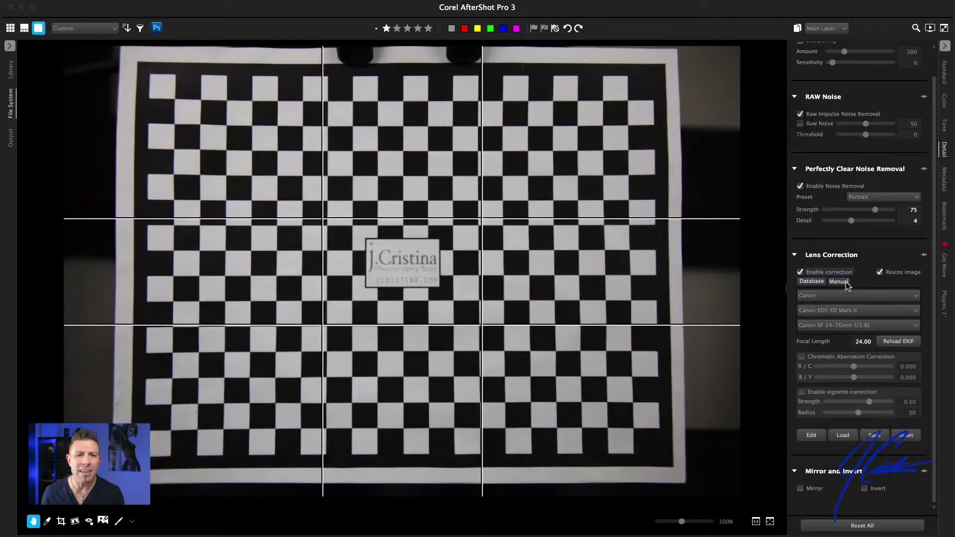
click(846, 282)
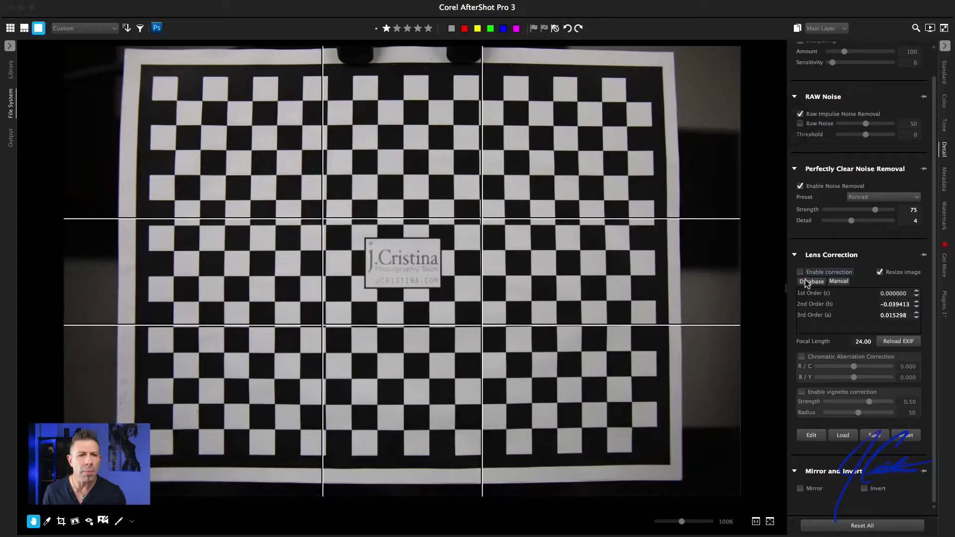
Step: Disable lens correction and pick Konica Minolta as the lens manufacturer
click(810, 269)
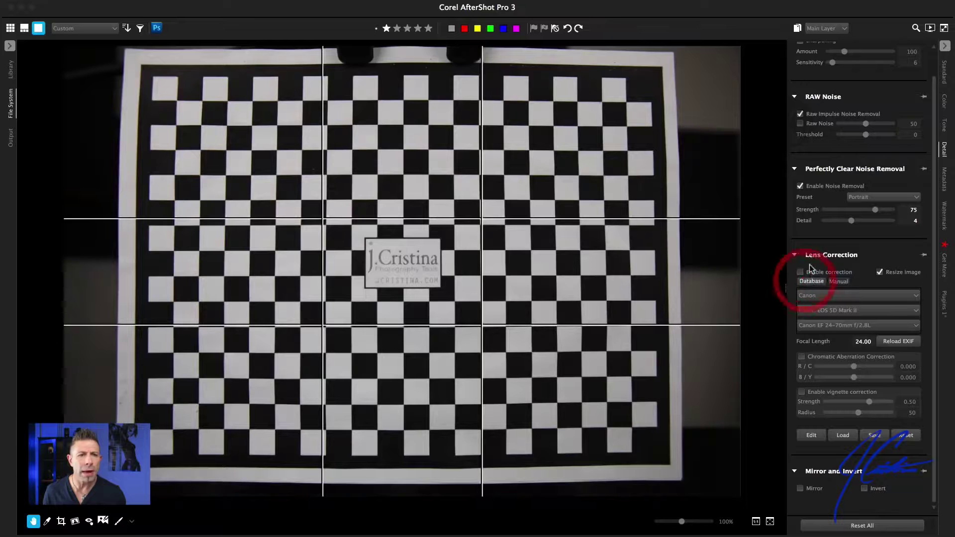
click(918, 299)
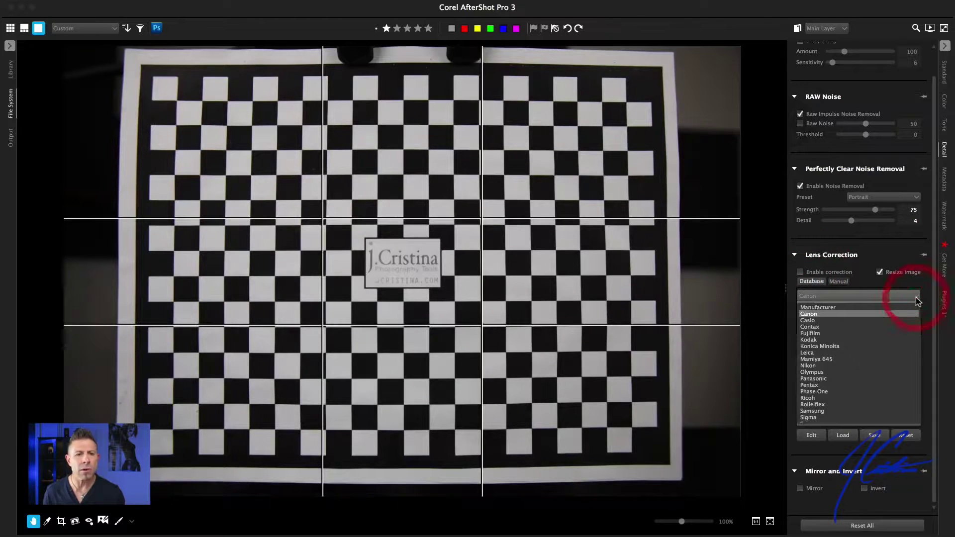
click(846, 345)
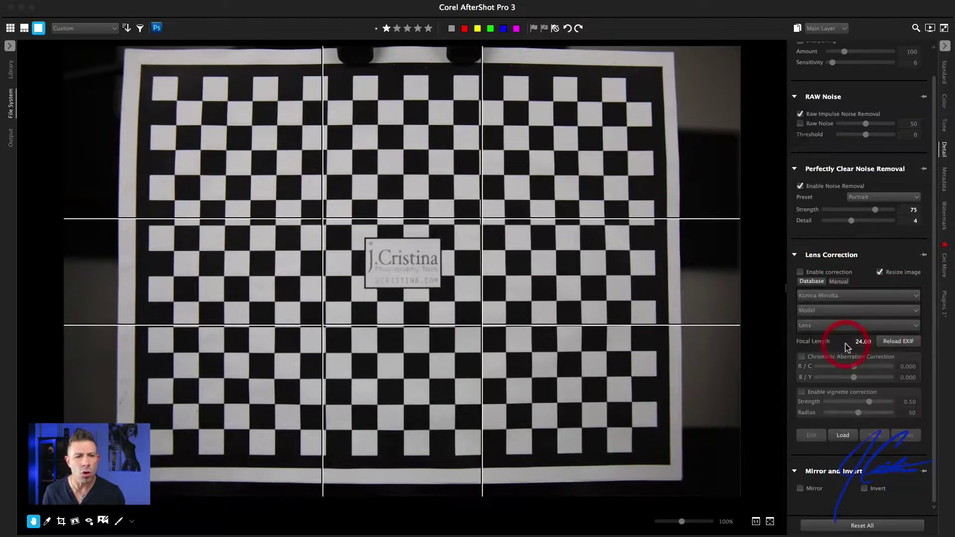
click(913, 311)
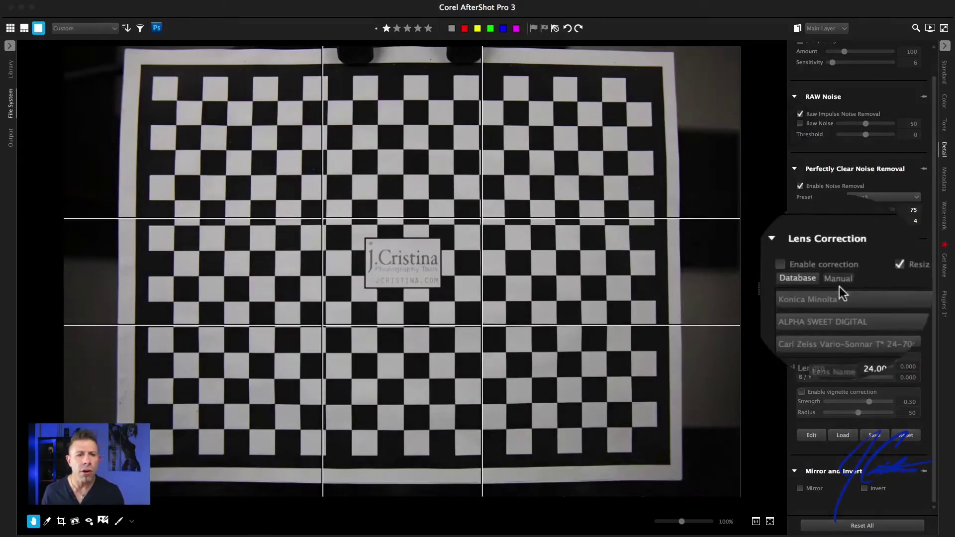
Step: Enter manual coefficients 0.25 and 0.08 and enable correction for a fisheye bulge
click(844, 282)
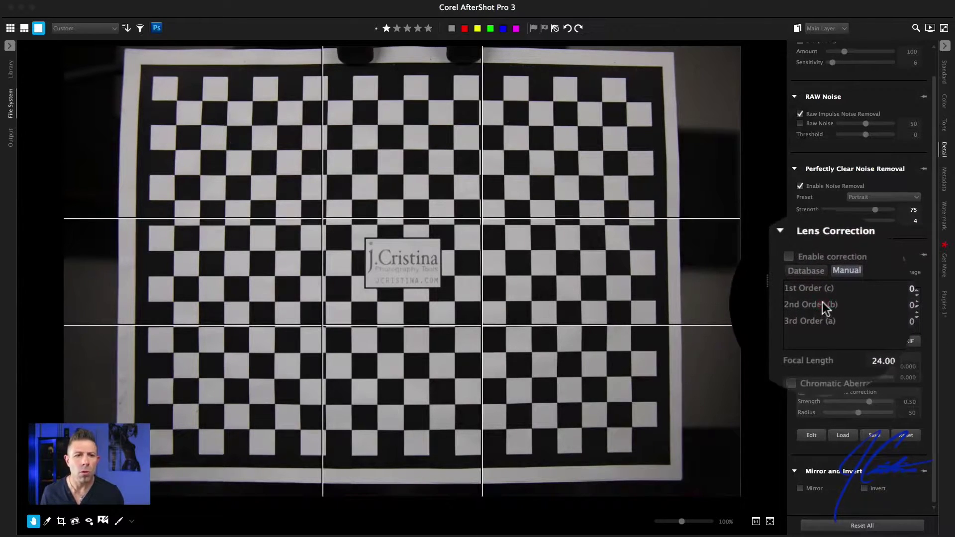
click(826, 296)
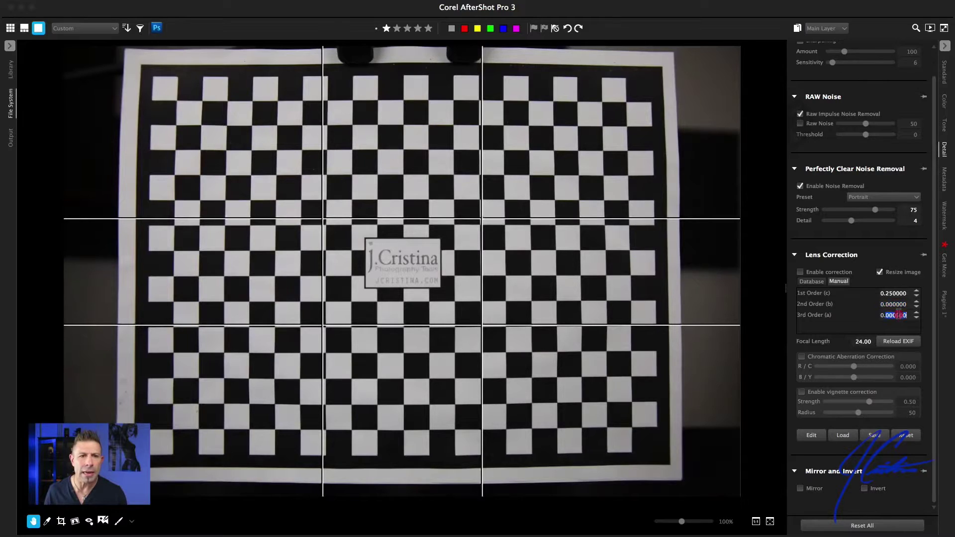
text(.08)
key(Tab)
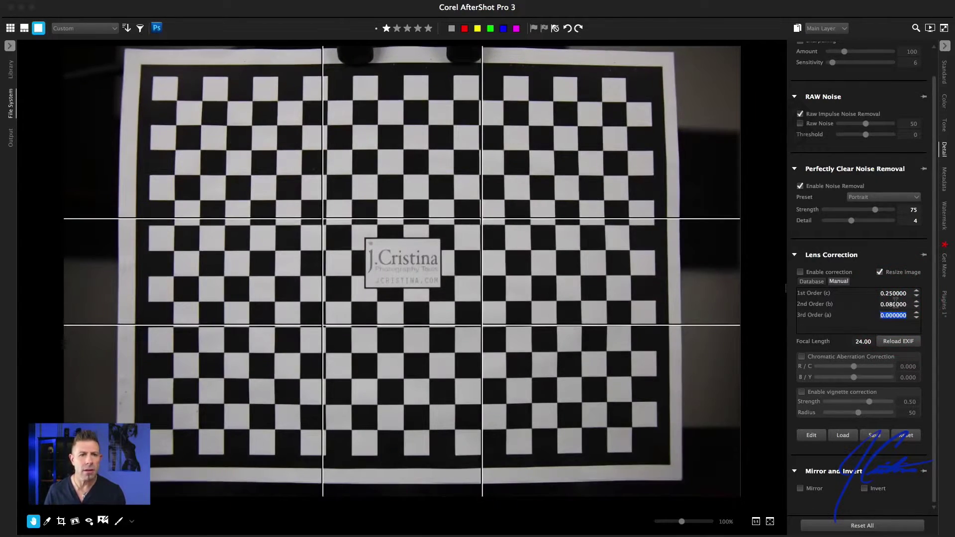
click(800, 272)
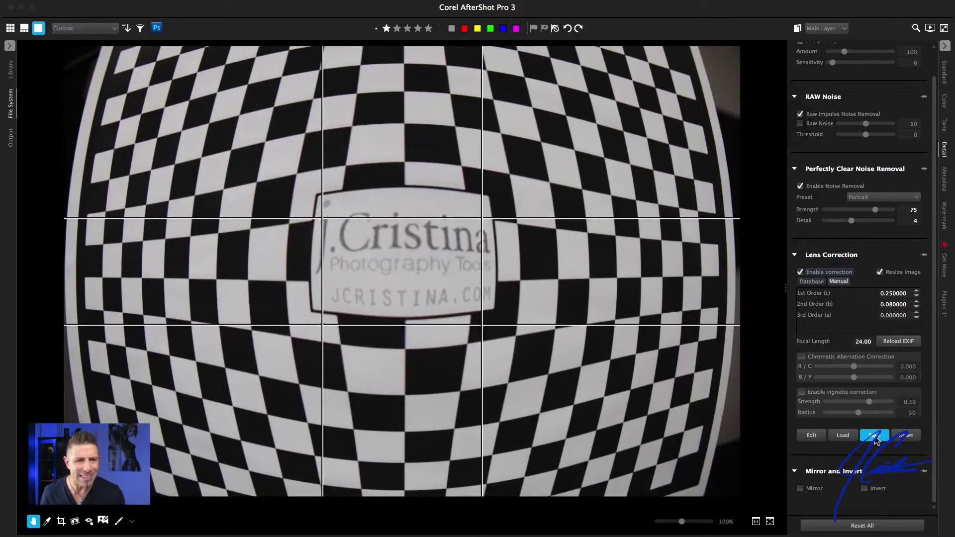
Step: Save the manual coefficients as the FishEye lens profile in LensProfiles
click(875, 436)
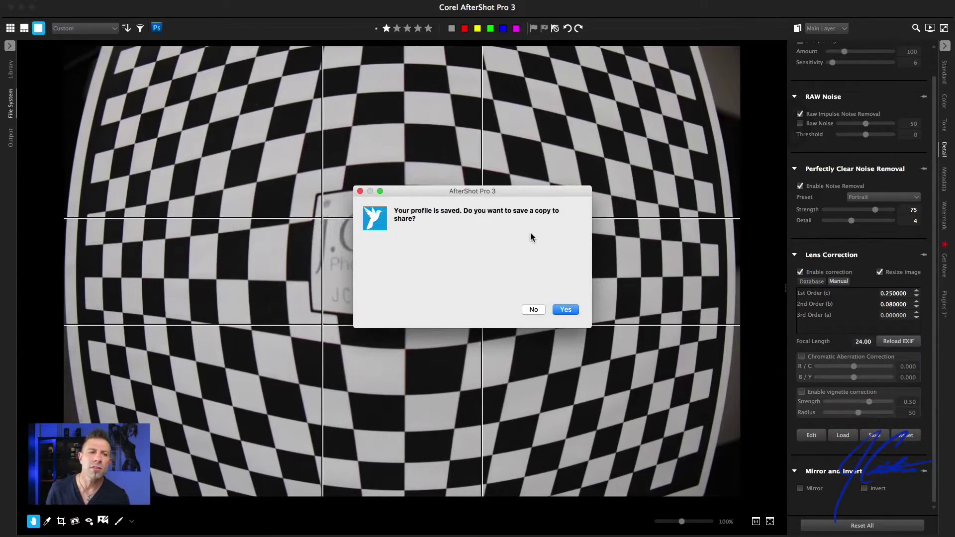
click(566, 310)
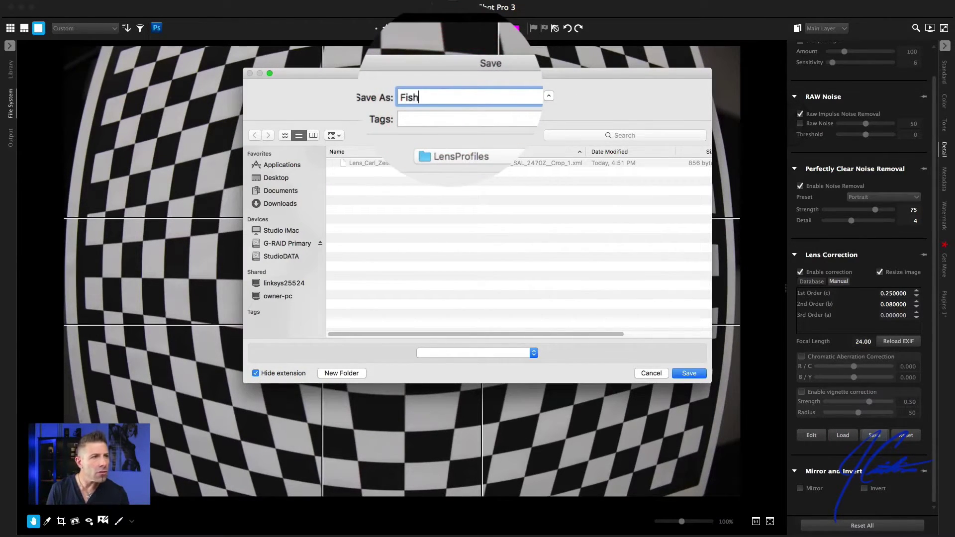
click(689, 374)
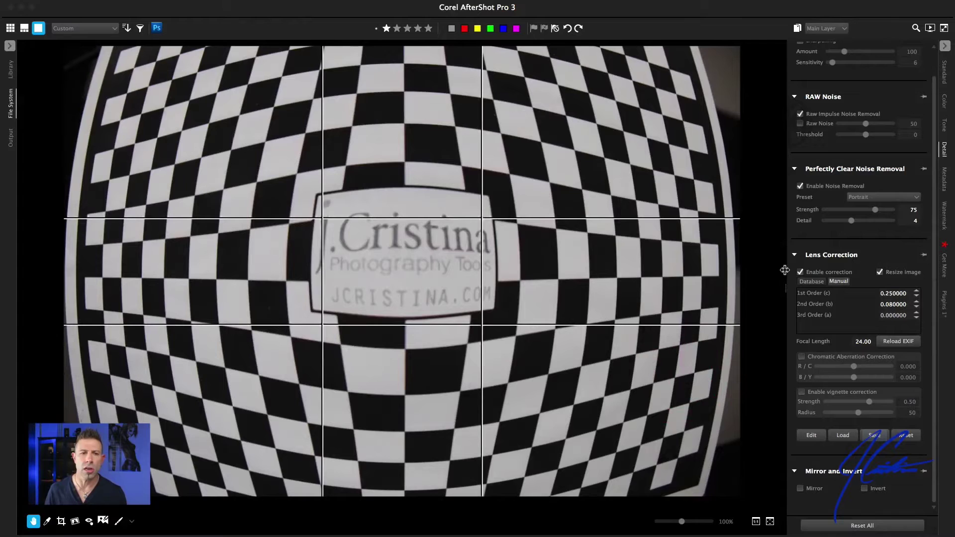
Step: Reset lens correction, then reload FishEye.xml to restore the fisheye bulge
click(905, 438)
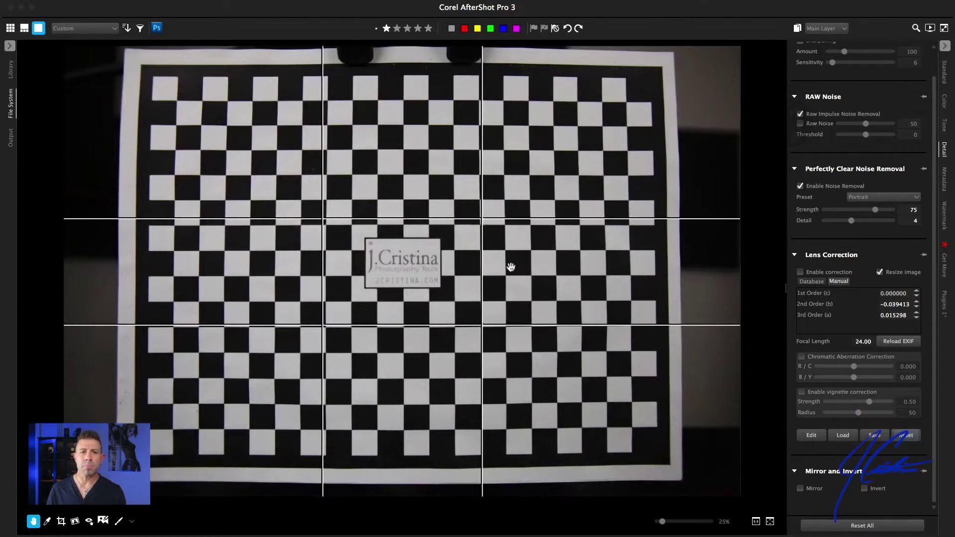
click(843, 435)
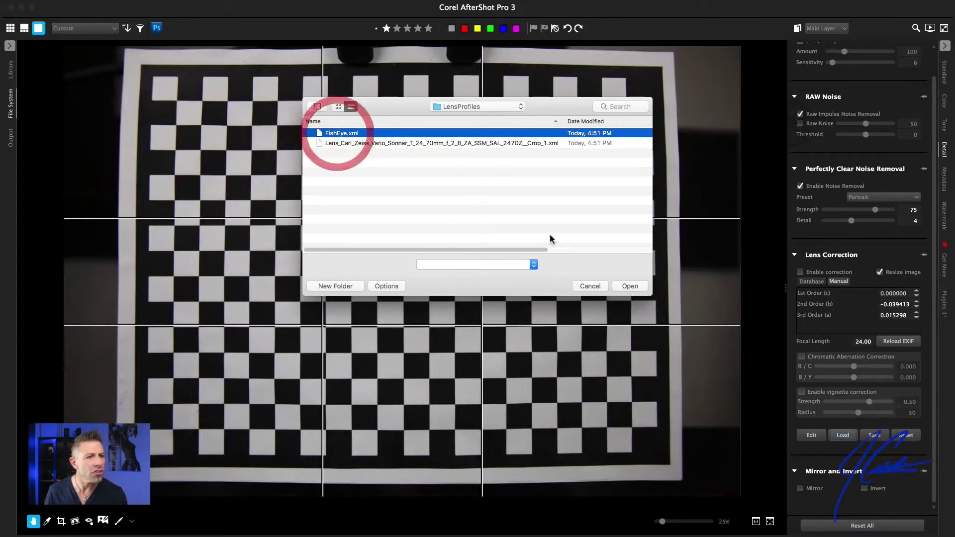
click(629, 287)
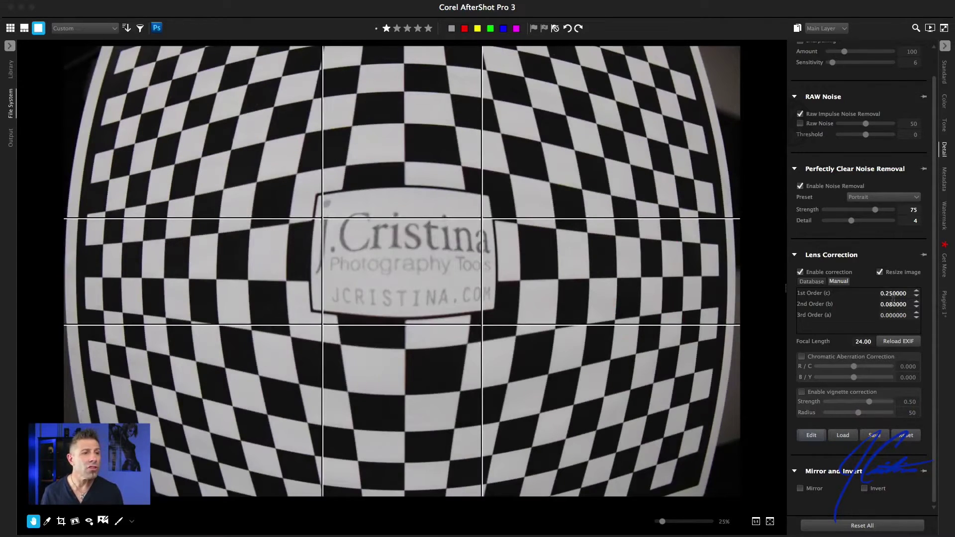